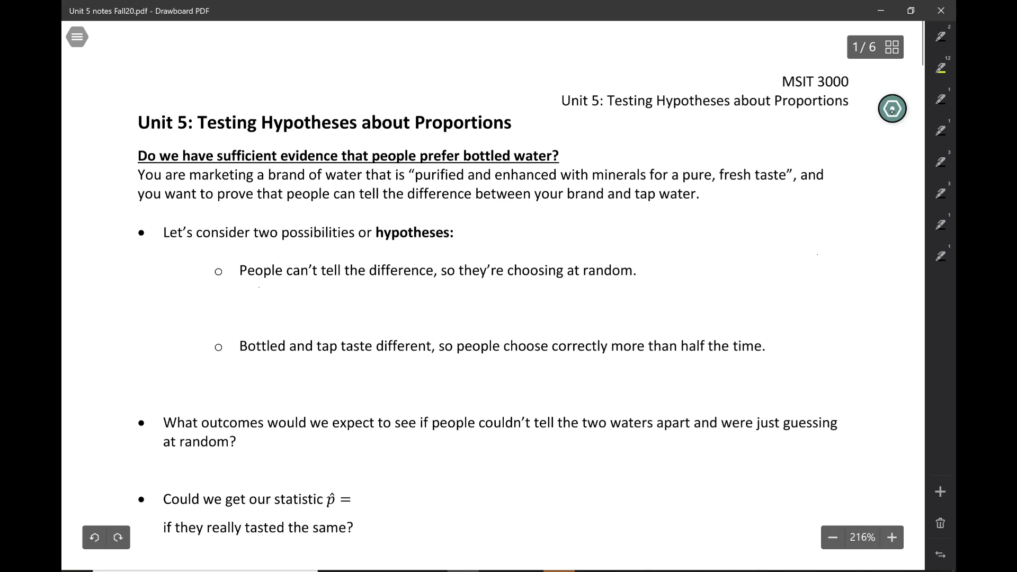
Handwrite 'Null hypothesis H₀: p = 0.5' beneath the first random-choice hypothesis.
{"action": "mouse_move", "coordinate": [259, 303]}
{"action": "left_mouse_down"}
{"action": "mouse_move", "coordinate": [261, 289]}
{"action": "mouse_move", "coordinate": [276, 289]}
{"action": "left_mouse_up"}
{"action": "left_click_drag", "start_coordinate": [280, 297], "coordinate": [296, 303]}
{"action": "mouse_move", "coordinate": [304, 289]}
{"action": "left_mouse_down"}
{"action": "mouse_move", "coordinate": [305, 302]}
{"action": "mouse_move", "coordinate": [343, 314]}
{"action": "mouse_move", "coordinate": [368, 303]}
{"action": "left_mouse_up"}
{"action": "mouse_move", "coordinate": [369, 288]}
{"action": "left_mouse_down"}
{"action": "mouse_move", "coordinate": [376, 303]}
{"action": "mouse_move", "coordinate": [378, 295]}
{"action": "left_mouse_up"}
{"action": "left_click_drag", "start_coordinate": [382, 290], "coordinate": [402, 301]}
{"action": "left_click_drag", "start_coordinate": [409, 294], "coordinate": [424, 301]}
{"action": "mouse_move", "coordinate": [433, 295]}
{"action": "left_mouse_down"}
{"action": "mouse_move", "coordinate": [479, 288]}
{"action": "mouse_move", "coordinate": [500, 300]}
{"action": "left_mouse_up"}
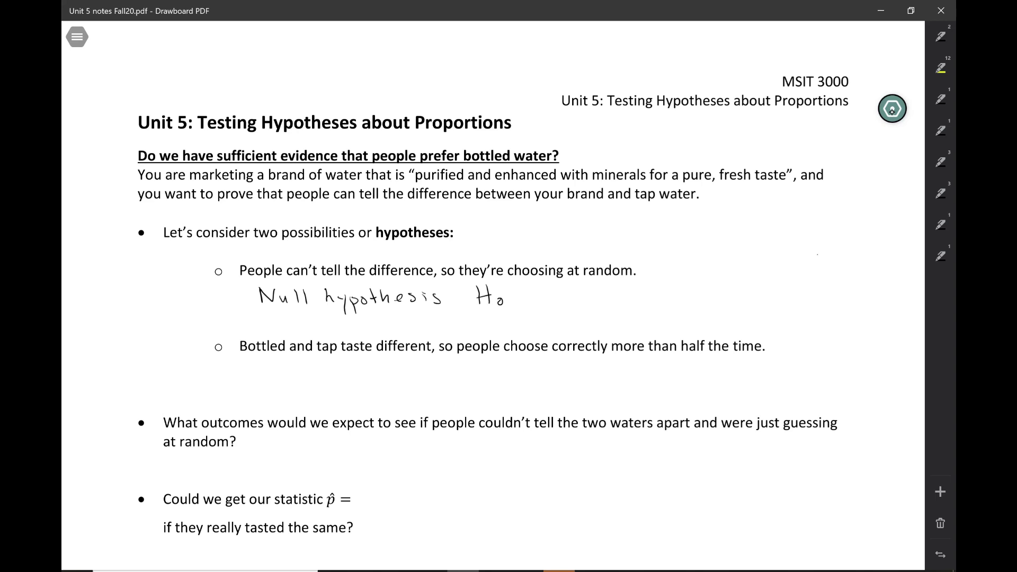
{"action": "left_click", "coordinate": [514, 295]}
{"action": "left_click", "coordinate": [514, 302]}
{"action": "mouse_move", "coordinate": [534, 293]}
{"action": "left_mouse_down"}
{"action": "mouse_move", "coordinate": [537, 302]}
{"action": "mouse_move", "coordinate": [563, 294]}
{"action": "left_mouse_up"}
{"action": "mouse_move", "coordinate": [551, 302]}
{"action": "left_mouse_down"}
{"action": "mouse_move", "coordinate": [577, 292]}
{"action": "mouse_move", "coordinate": [598, 304]}
{"action": "mouse_move", "coordinate": [613, 289]}
{"action": "left_mouse_up"}
Handwrite 'Alternative hypothesis' under the second hypothesis.
{"action": "mouse_move", "coordinate": [262, 380]}
{"action": "left_mouse_down"}
{"action": "mouse_move", "coordinate": [268, 364]}
{"action": "mouse_move", "coordinate": [274, 380]}
{"action": "left_mouse_up"}
{"action": "left_click_drag", "start_coordinate": [264, 373], "coordinate": [285, 377]}
{"action": "left_click_drag", "start_coordinate": [290, 362], "coordinate": [300, 378]}
{"action": "left_click_drag", "start_coordinate": [296, 370], "coordinate": [306, 368]}
{"action": "left_click_drag", "start_coordinate": [303, 374], "coordinate": [318, 375]}
{"action": "left_click_drag", "start_coordinate": [320, 377], "coordinate": [350, 382]}
{"action": "left_click_drag", "start_coordinate": [347, 375], "coordinate": [377, 383]}
{"action": "left_click_drag", "start_coordinate": [381, 379], "coordinate": [428, 382]}
{"action": "left_click_drag", "start_coordinate": [434, 373], "coordinate": [429, 394]}
{"action": "mouse_move", "coordinate": [440, 375]}
{"action": "left_mouse_down"}
{"action": "mouse_move", "coordinate": [440, 392]}
{"action": "mouse_move", "coordinate": [447, 382]}
{"action": "left_mouse_up"}
{"action": "left_click_drag", "start_coordinate": [454, 376], "coordinate": [465, 382]}
{"action": "left_click_drag", "start_coordinate": [459, 375], "coordinate": [493, 382]}
{"action": "left_click_drag", "start_coordinate": [506, 372], "coordinate": [501, 383]}
Complete the alternative hypothesis with 'Hₐ: p > 0.5'.
{"action": "left_click_drag", "start_coordinate": [561, 370], "coordinate": [561, 383]}
{"action": "mouse_move", "coordinate": [570, 364]}
{"action": "left_mouse_down"}
{"action": "mouse_move", "coordinate": [571, 385]}
{"action": "mouse_move", "coordinate": [572, 375]}
{"action": "mouse_move", "coordinate": [588, 386]}
{"action": "mouse_move", "coordinate": [615, 377]}
{"action": "left_mouse_up"}
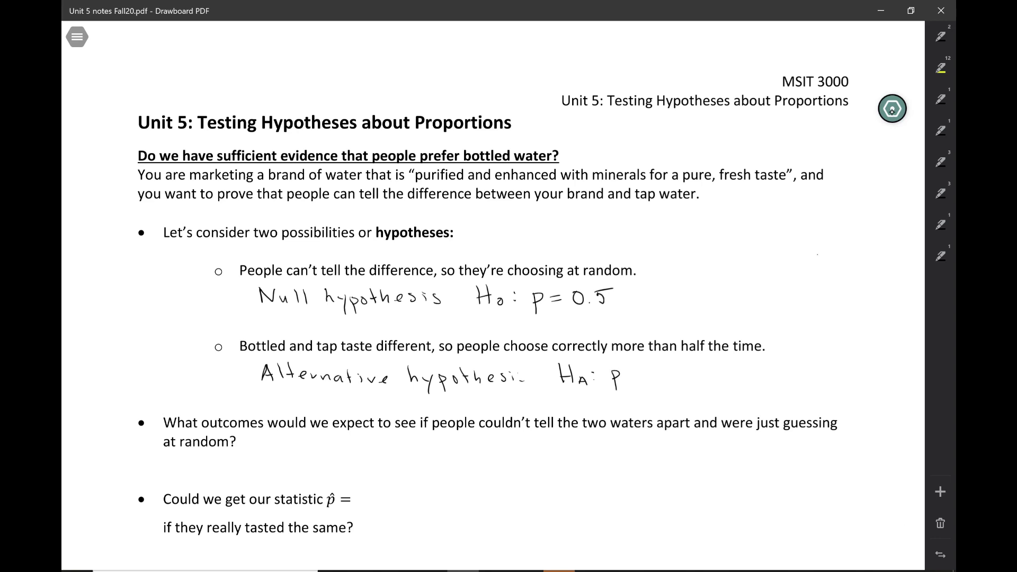
{"action": "mouse_move", "coordinate": [624, 370]}
{"action": "left_mouse_down"}
{"action": "mouse_move", "coordinate": [647, 374]}
{"action": "mouse_move", "coordinate": [626, 381]}
{"action": "mouse_move", "coordinate": [662, 370]}
{"action": "mouse_move", "coordinate": [683, 383]}
{"action": "mouse_move", "coordinate": [697, 367]}
{"action": "left_mouse_up"}
{"action": "left_click", "coordinate": [674, 381]}
Write 'Want to rule out' in the left margin beside the null hypothesis.
{"action": "left_click_drag", "start_coordinate": [126, 265], "coordinate": [140, 267]}
{"action": "left_click_drag", "start_coordinate": [146, 272], "coordinate": [164, 279]}
{"action": "left_click_drag", "start_coordinate": [160, 271], "coordinate": [180, 276]}
{"action": "left_click_drag", "start_coordinate": [176, 270], "coordinate": [185, 269]}
{"action": "left_click_drag", "start_coordinate": [189, 269], "coordinate": [189, 269]}
{"action": "left_click_drag", "start_coordinate": [141, 291], "coordinate": [199, 284]}
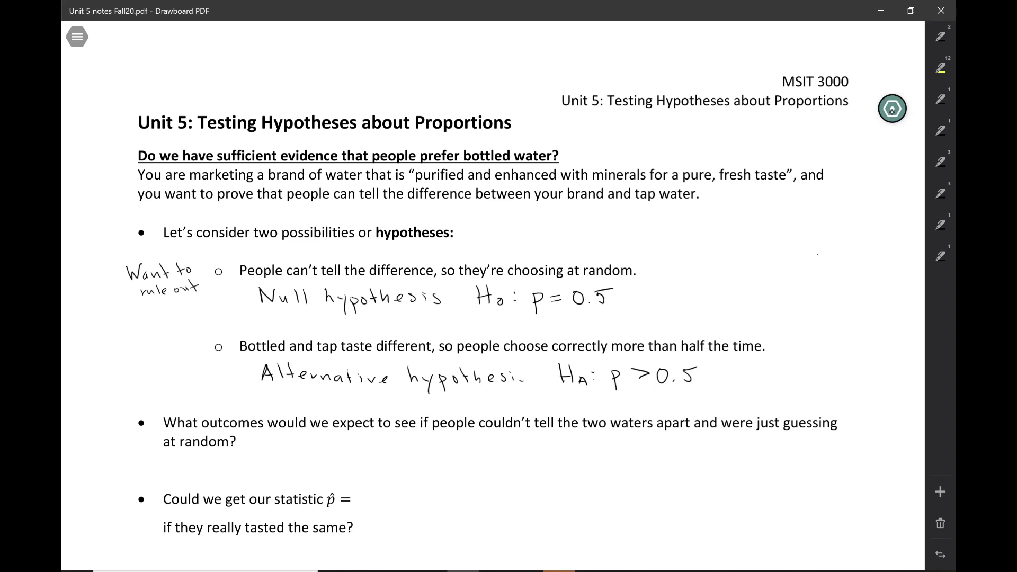
Write 'Want to prove' in the margin beside the alternative hypothesis.
{"action": "left_click_drag", "start_coordinate": [129, 342], "coordinate": [171, 351]}
{"action": "left_click_drag", "start_coordinate": [178, 338], "coordinate": [182, 343]}
{"action": "left_click_drag", "start_coordinate": [191, 341], "coordinate": [160, 360]}
{"action": "mouse_move", "coordinate": [157, 360]}
{"action": "left_mouse_down"}
{"action": "mouse_move", "coordinate": [158, 372]}
{"action": "mouse_move", "coordinate": [173, 358]}
{"action": "left_mouse_up"}
{"action": "left_click_drag", "start_coordinate": [177, 357], "coordinate": [181, 356]}
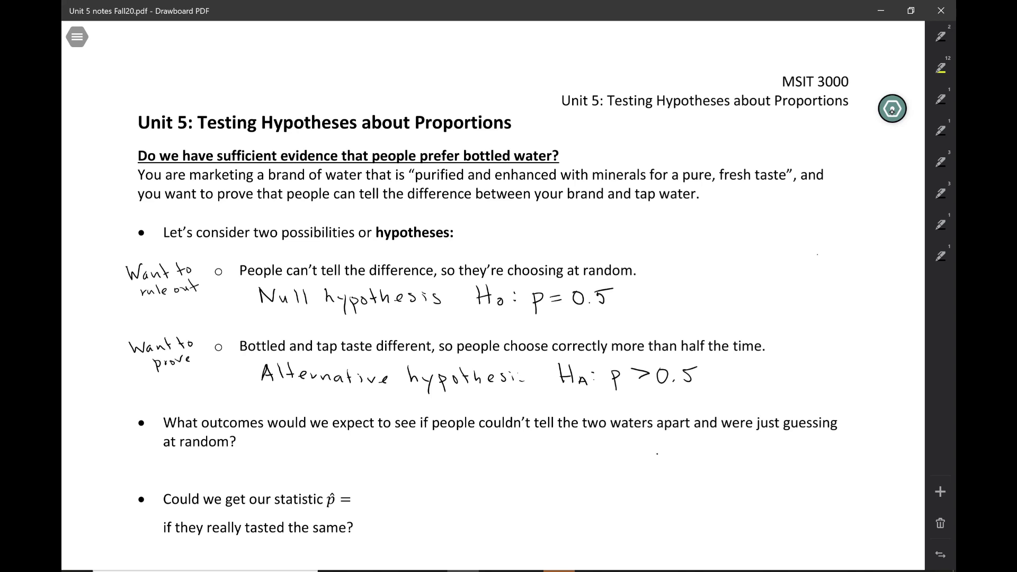
Handwrite 'Need a sampling distribution..' under the random-guessing question.
{"action": "mouse_move", "coordinate": [259, 458]}
{"action": "left_mouse_down"}
{"action": "mouse_move", "coordinate": [272, 442]}
{"action": "mouse_move", "coordinate": [299, 457]}
{"action": "left_mouse_up"}
{"action": "left_click_drag", "start_coordinate": [309, 451], "coordinate": [347, 459]}
{"action": "mouse_move", "coordinate": [368, 449]}
{"action": "left_mouse_down"}
{"action": "mouse_move", "coordinate": [363, 460]}
{"action": "mouse_move", "coordinate": [384, 459]}
{"action": "left_mouse_up"}
{"action": "mouse_move", "coordinate": [388, 459]}
{"action": "left_mouse_down"}
{"action": "mouse_move", "coordinate": [466, 453]}
{"action": "mouse_move", "coordinate": [453, 471]}
{"action": "mouse_move", "coordinate": [503, 442]}
{"action": "left_mouse_up"}
{"action": "left_click_drag", "start_coordinate": [503, 443], "coordinate": [508, 458]}
{"action": "mouse_move", "coordinate": [526, 450]}
{"action": "left_mouse_down"}
{"action": "mouse_move", "coordinate": [520, 459]}
{"action": "mouse_move", "coordinate": [533, 459]}
{"action": "left_mouse_up"}
{"action": "left_click_drag", "start_coordinate": [529, 450], "coordinate": [562, 459]}
{"action": "mouse_move", "coordinate": [566, 444]}
{"action": "left_mouse_down"}
{"action": "mouse_move", "coordinate": [567, 459]}
{"action": "mouse_move", "coordinate": [608, 458]}
{"action": "left_mouse_up"}
{"action": "left_click_drag", "start_coordinate": [602, 451], "coordinate": [614, 449]}
{"action": "left_click_drag", "start_coordinate": [617, 452], "coordinate": [627, 452]}
{"action": "left_click_drag", "start_coordinate": [632, 458], "coordinate": [641, 457]}
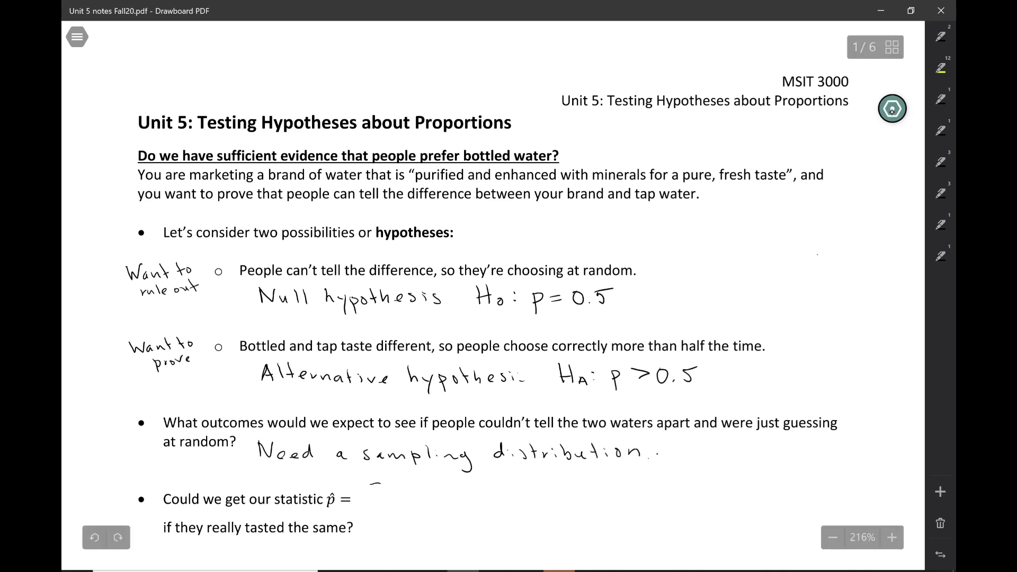
Handwrite 7/10 as the value after 'p̂ =' in the last bullet.
{"action": "left_click_drag", "start_coordinate": [371, 485], "coordinate": [382, 502]}
{"action": "mouse_move", "coordinate": [393, 494]}
{"action": "left_mouse_down"}
{"action": "mouse_move", "coordinate": [392, 506]}
{"action": "mouse_move", "coordinate": [402, 496]}
{"action": "left_mouse_up"}
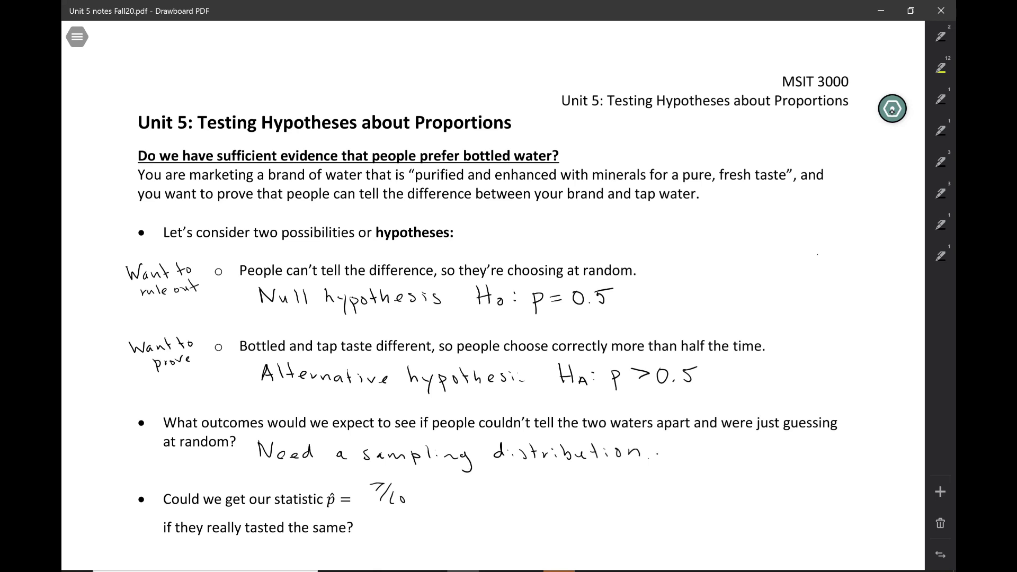
Scroll down to reveal the blank 0 to 1.0 number line.
{"action": "scroll", "coordinate": [891, 110], "scroll_direction": "down", "scroll_amount": 3}
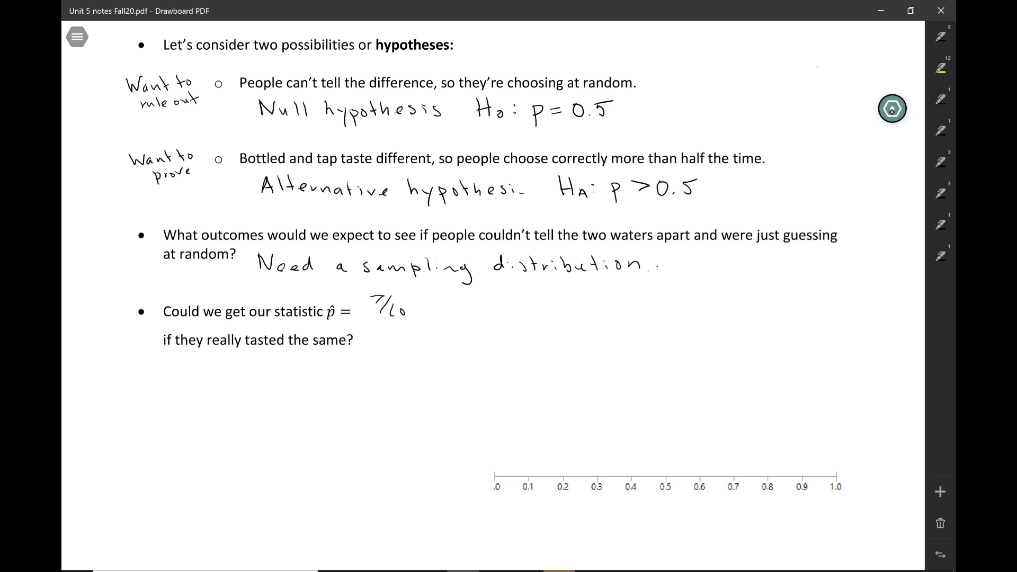
Load tinyurl.com/3000-oneprop in Chrome to reach the One Proportion Inference applet.
{"action": "key", "text": "alt+Tab"}
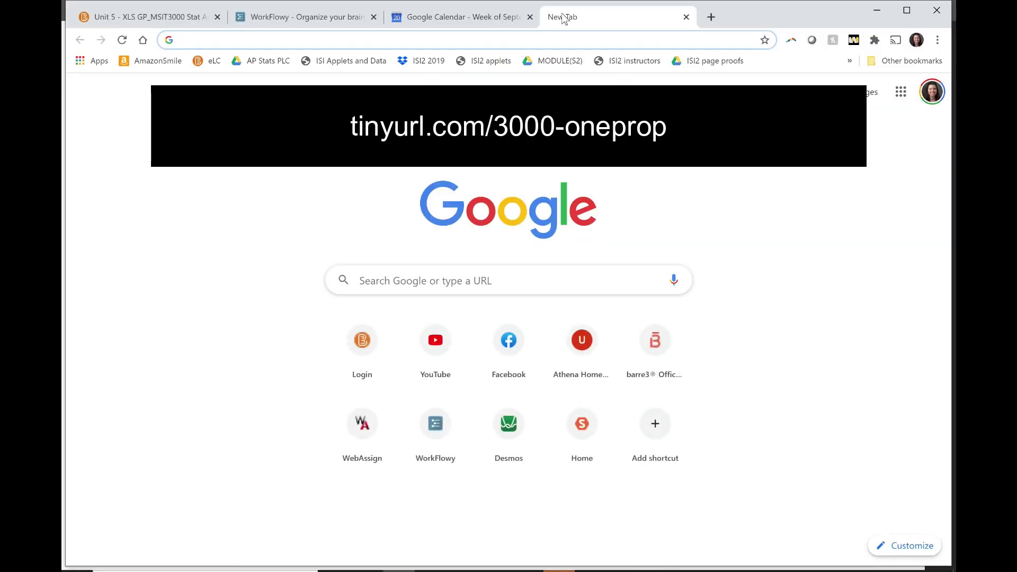
{"action": "type", "text": "tinyurl.com"}
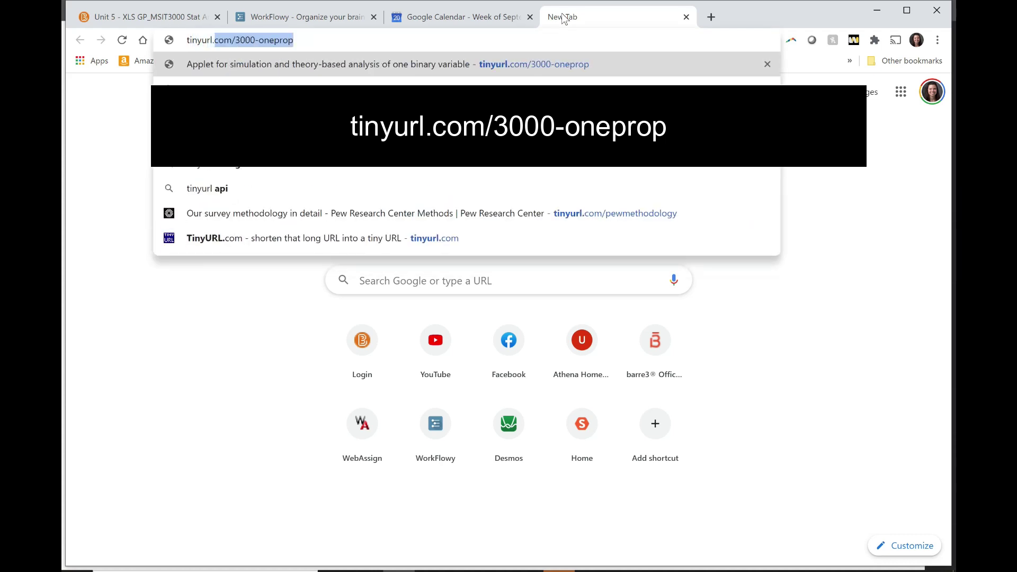
{"action": "type", "text": "/300"}
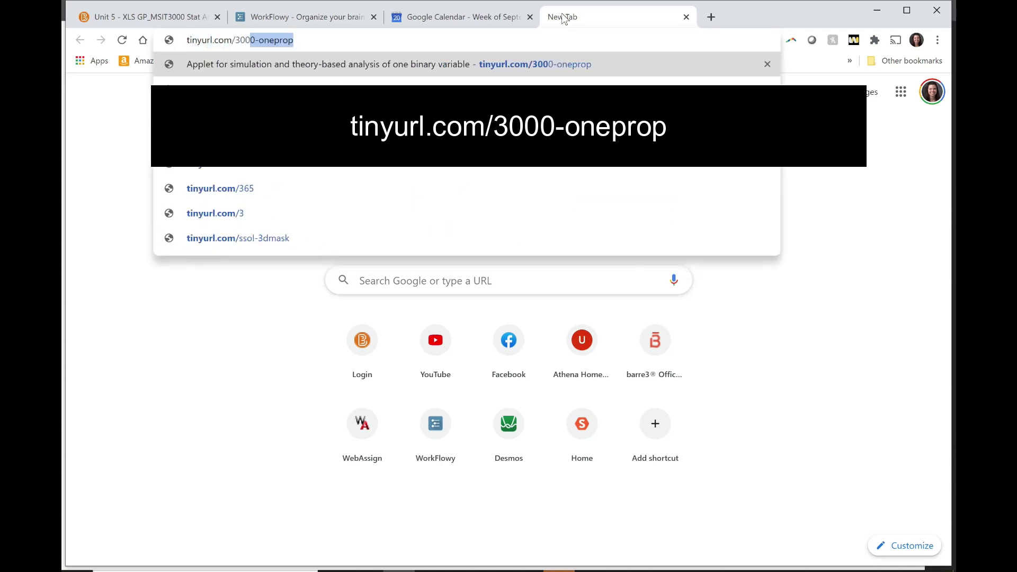
{"action": "type", "text": "0-oneprop"}
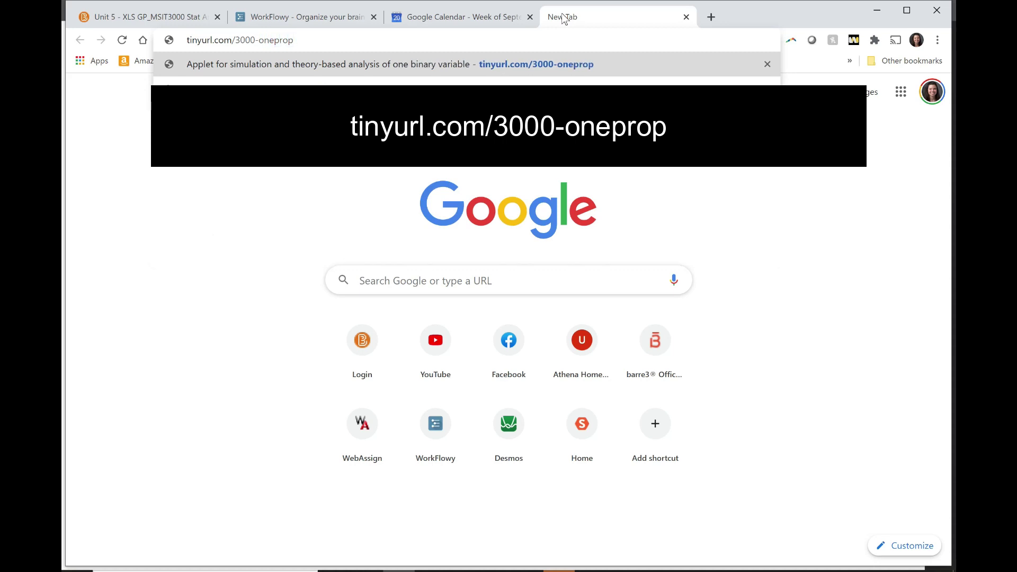
{"action": "key", "text": "Return"}
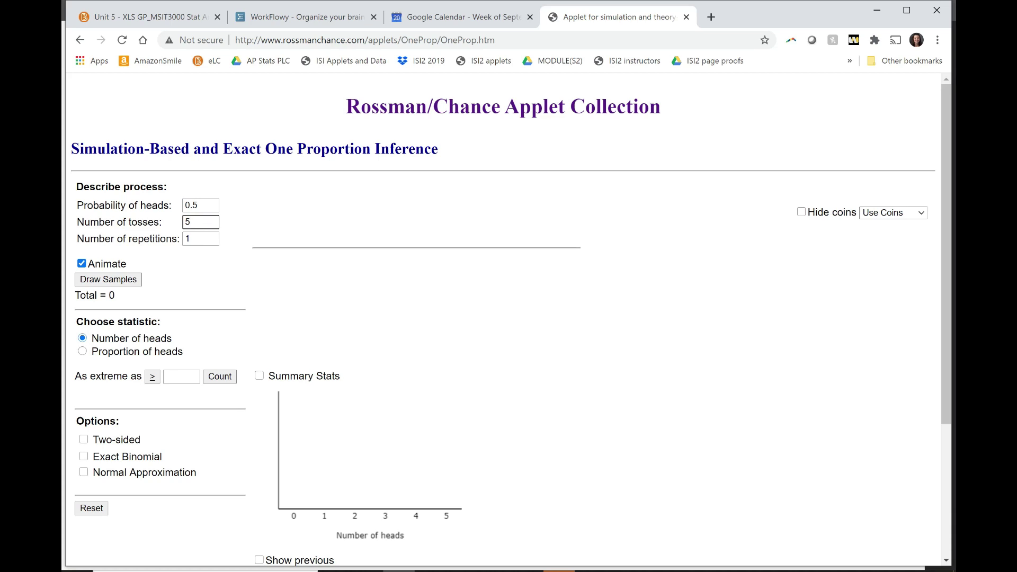
Set 10 tosses, draw one sample, show proportion of heads, and turn off animation.
{"action": "key", "text": "BackSpace"}
{"action": "type", "text": "10"}
{"action": "left_click", "coordinate": [88, 280]}
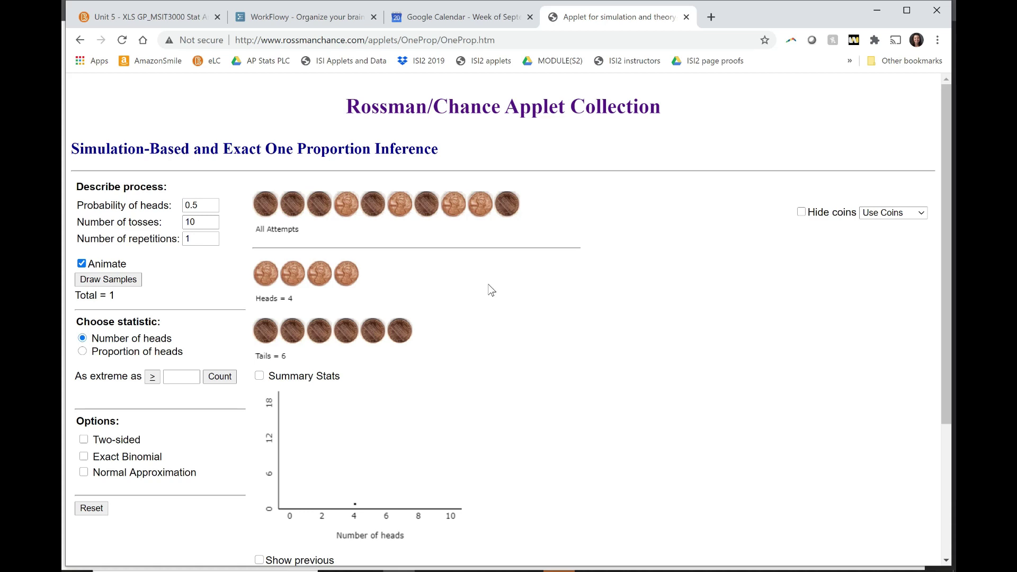
{"action": "left_click", "coordinate": [82, 351]}
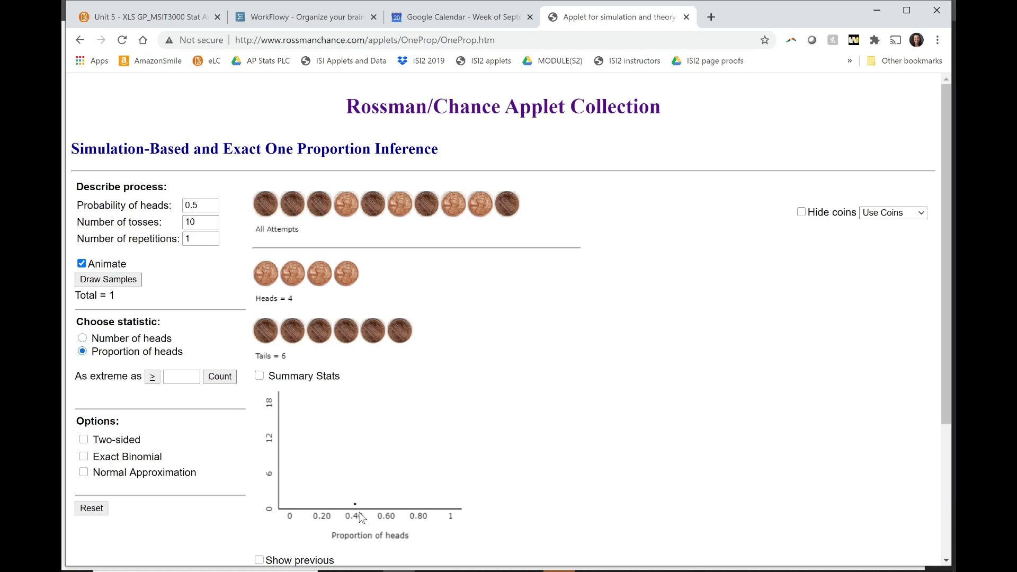
{"action": "left_click", "coordinate": [81, 265]}
Draw nine more samples of 10 tosses until the dotplot holds 10 proportions.
{"action": "left_click", "coordinate": [120, 282]}
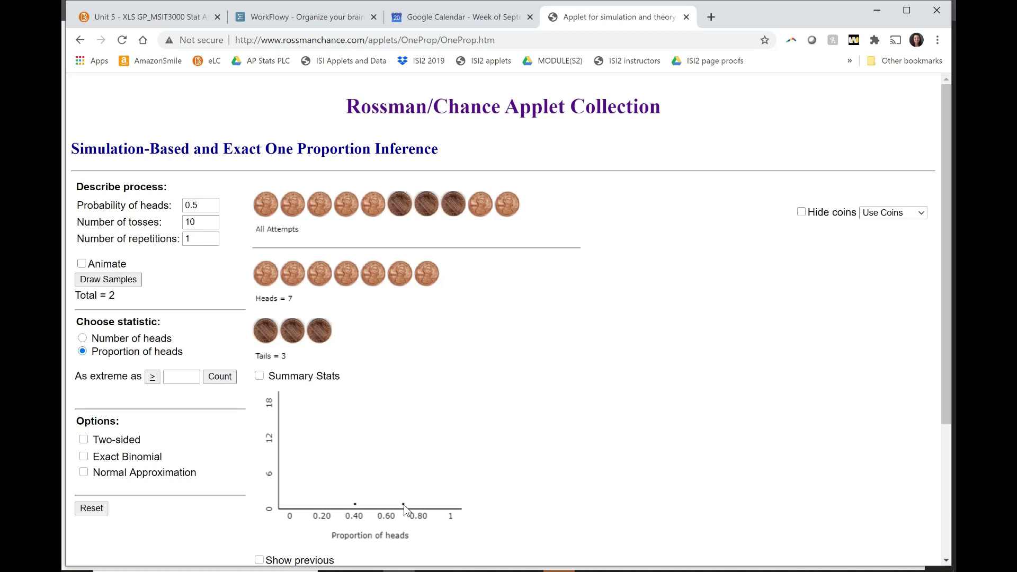
{"action": "left_click", "coordinate": [121, 281]}
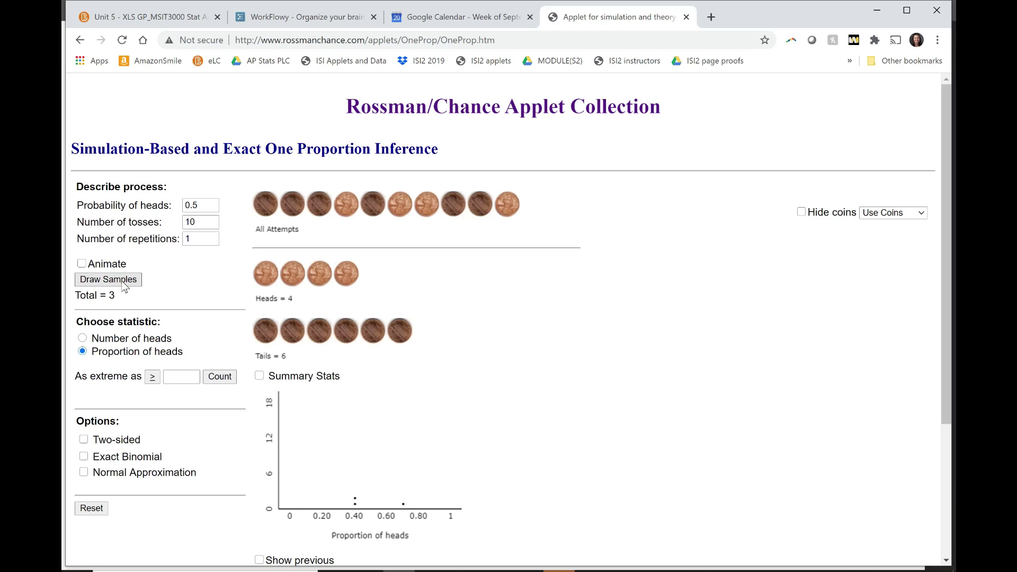
{"action": "left_click", "coordinate": [122, 283]}
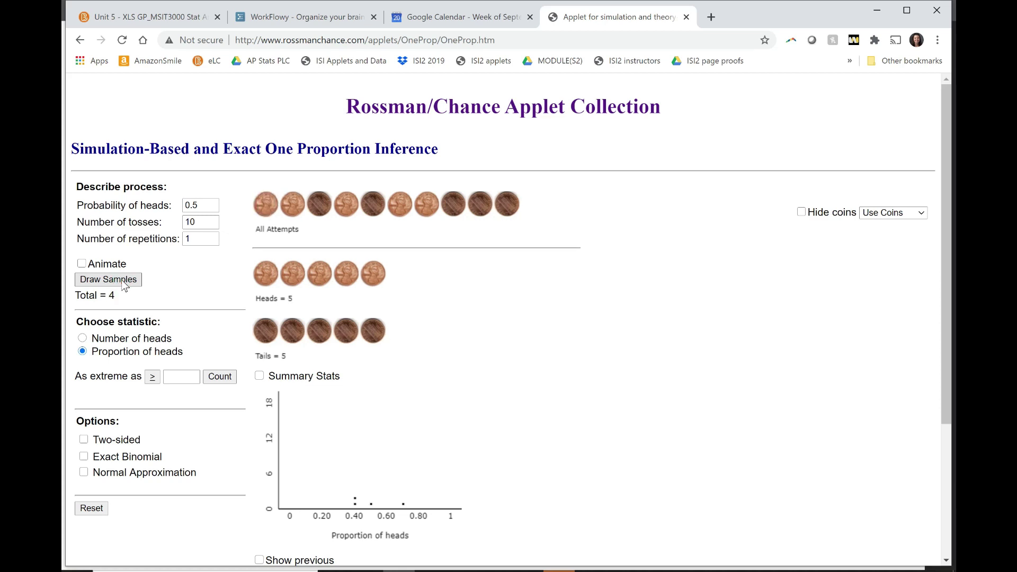
{"action": "left_click", "coordinate": [123, 285]}
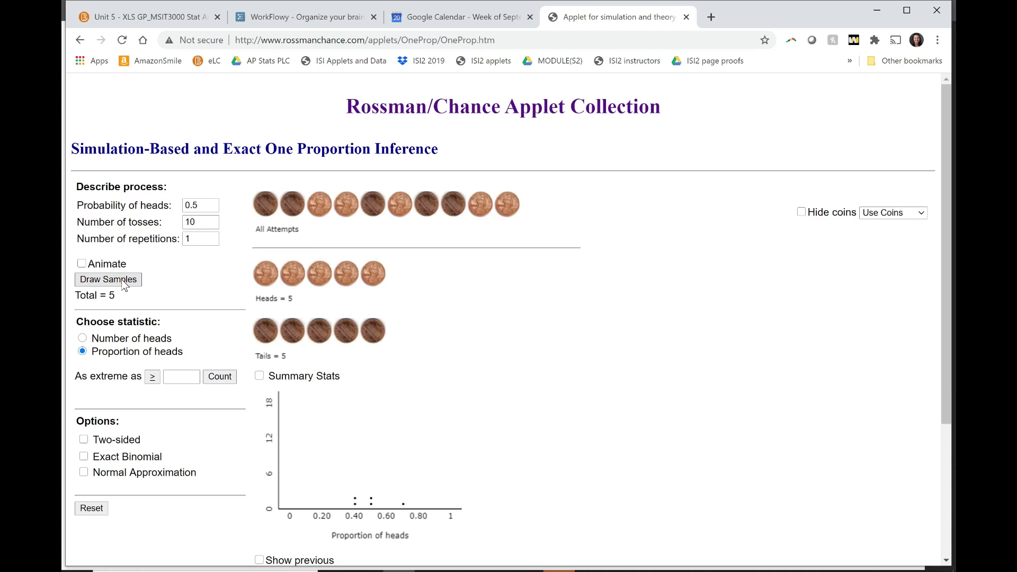
{"action": "left_click", "coordinate": [123, 283]}
{"action": "left_click", "coordinate": [122, 282]}
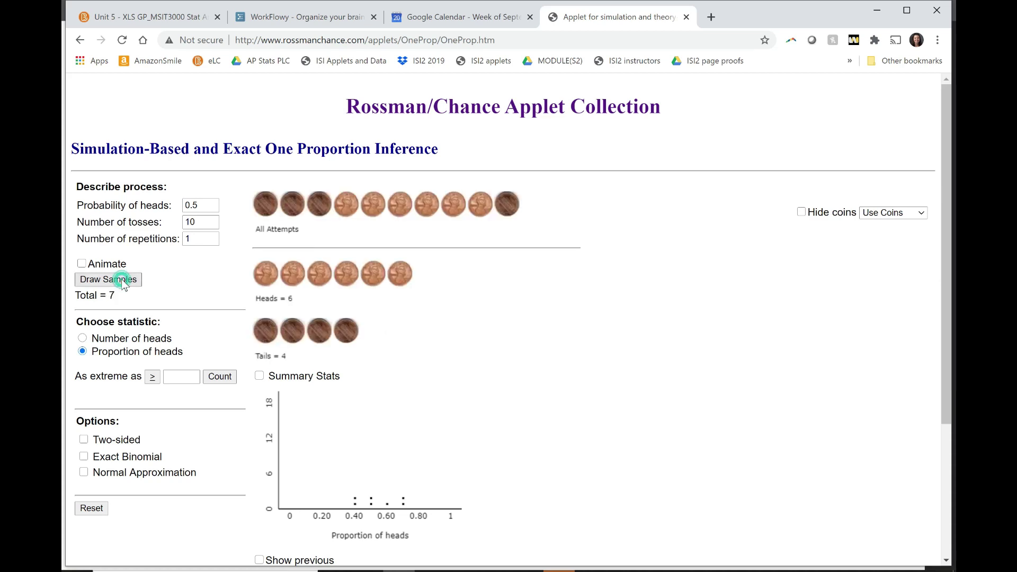
{"action": "left_click", "coordinate": [123, 283]}
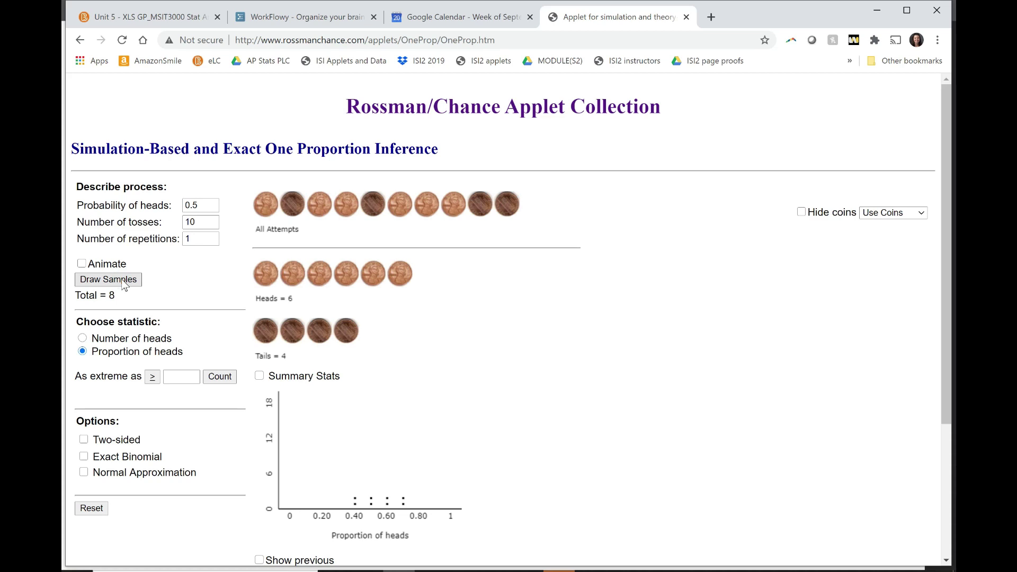
{"action": "left_click", "coordinate": [123, 284]}
{"action": "left_click", "coordinate": [123, 283]}
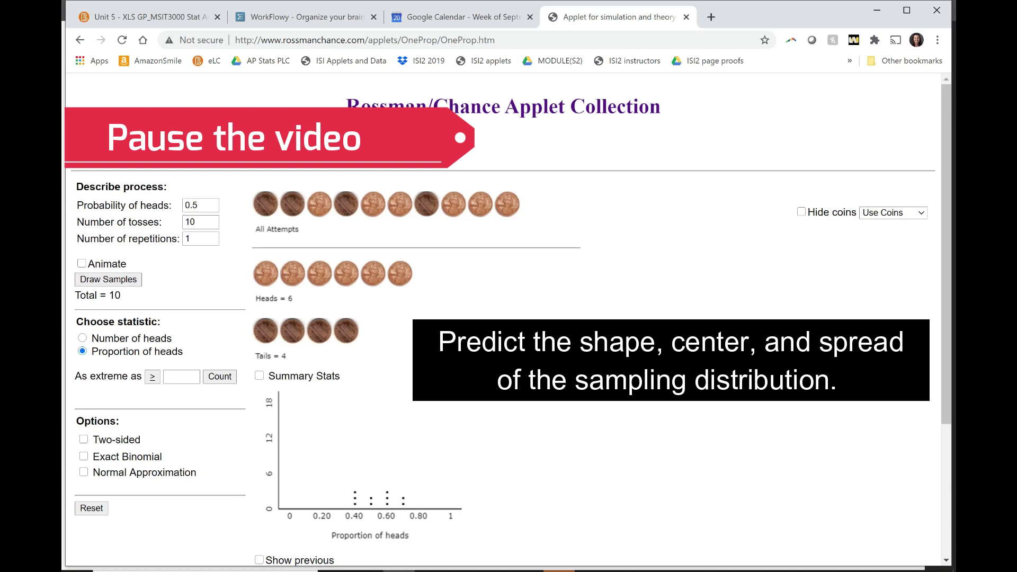
Run 9990 more repetitions to reach 10,000 and show summary stats (mean 0.499, SD 0.159).
{"action": "left_click", "coordinate": [201, 238]}
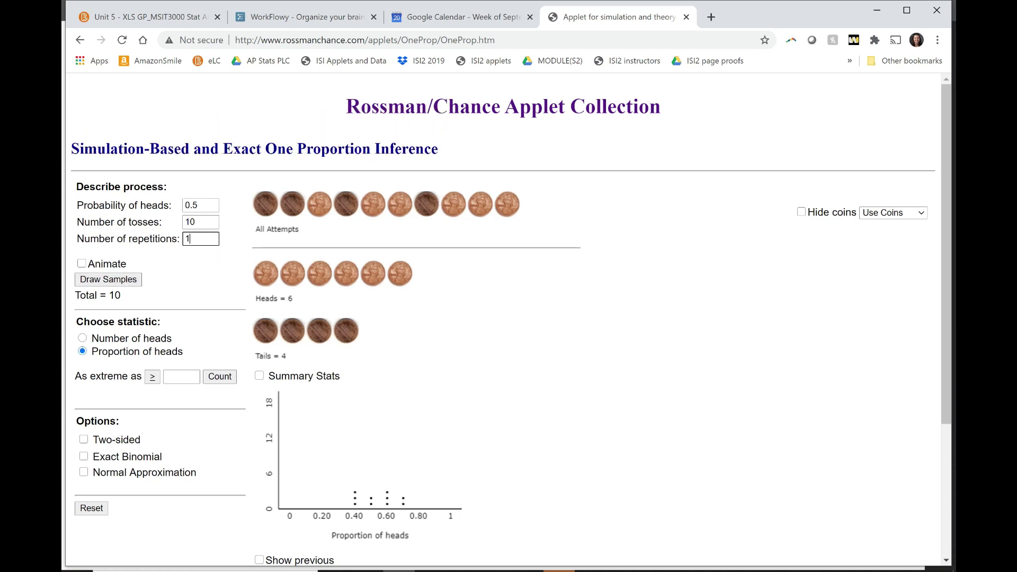
{"action": "key", "text": "BackSpace"}
{"action": "type", "text": "9990"}
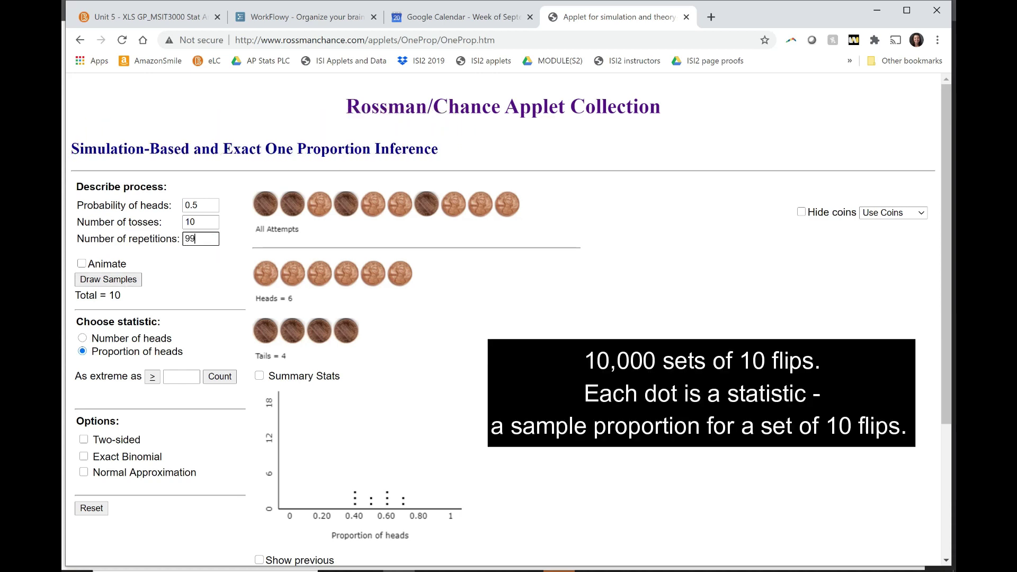
{"action": "left_click", "coordinate": [134, 285]}
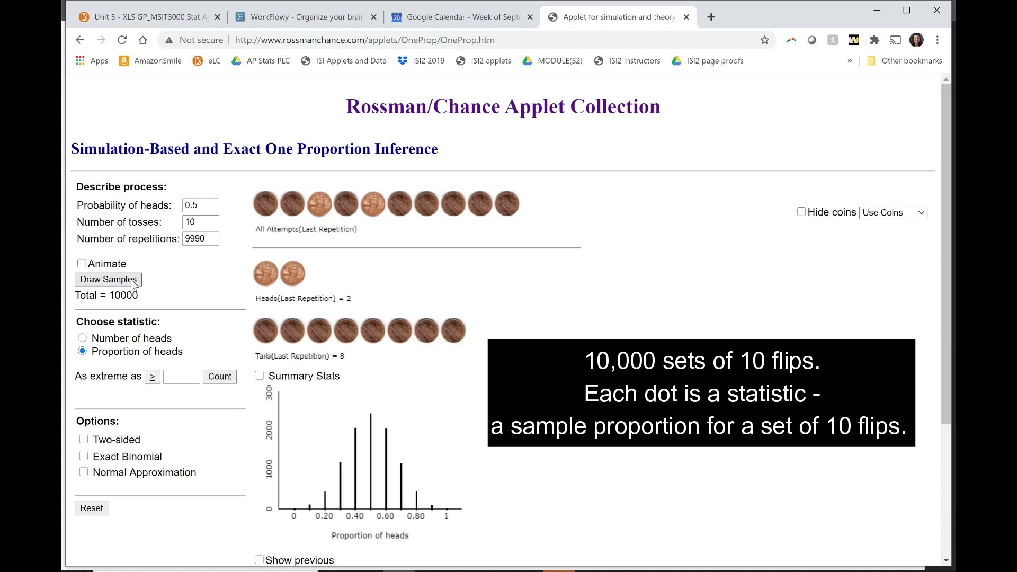
{"action": "left_click", "coordinate": [259, 376]}
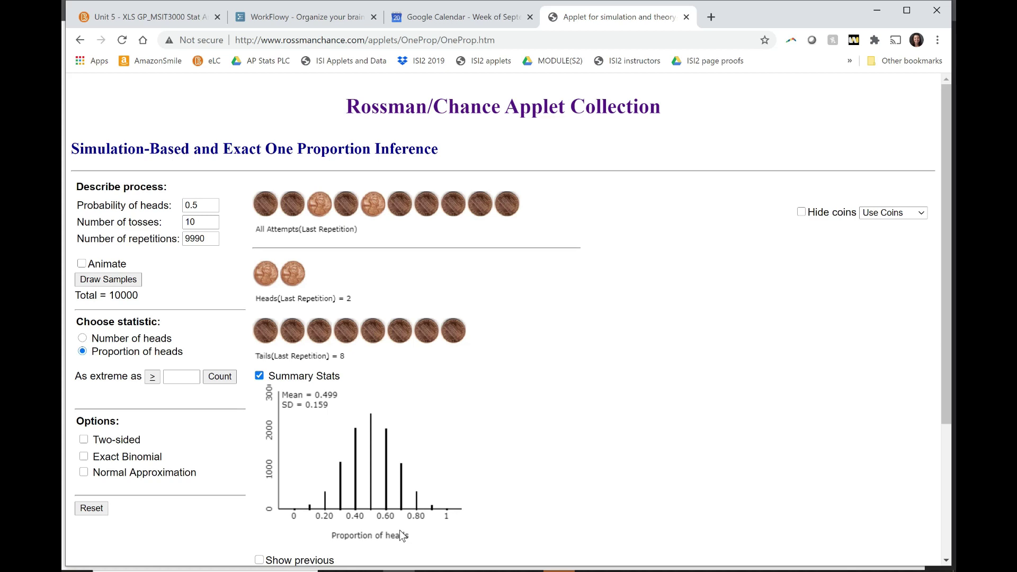
Draw bars from 0.2 to 0.8 peaking at 0.5, plus an arrow to the 0.6 bar.
{"action": "key", "text": "alt+Tab"}
{"action": "left_click_drag", "start_coordinate": [665, 475], "coordinate": [661, 301]}
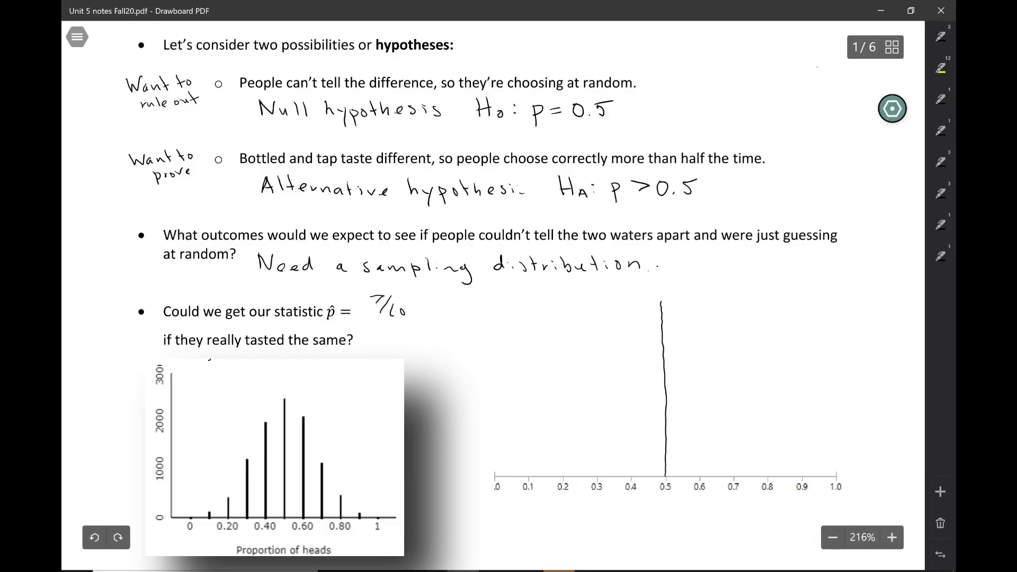
{"action": "left_click_drag", "start_coordinate": [699, 475], "coordinate": [695, 328]}
{"action": "left_click_drag", "start_coordinate": [630, 477], "coordinate": [636, 333]}
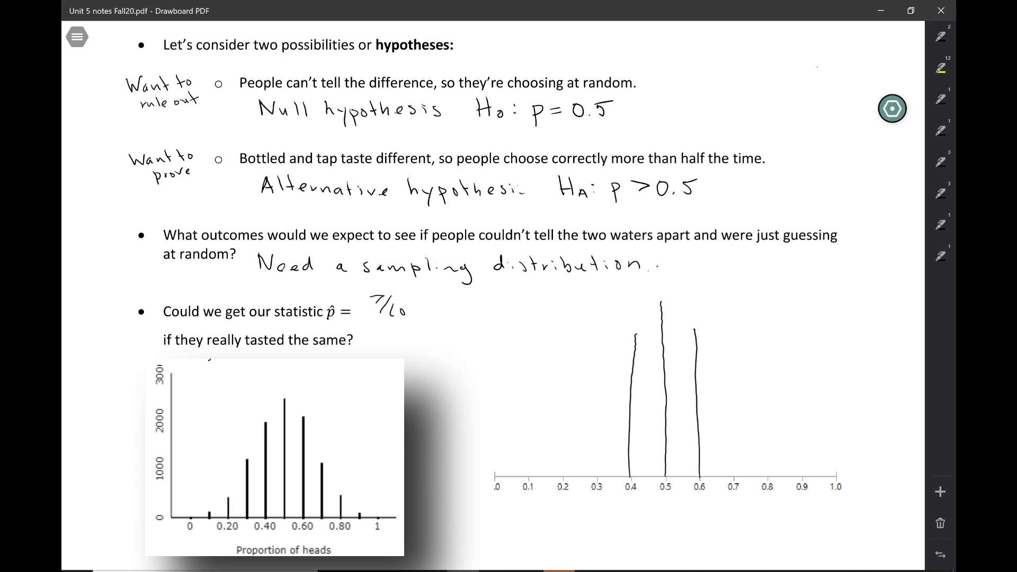
{"action": "left_click_drag", "start_coordinate": [733, 475], "coordinate": [732, 389]}
{"action": "left_click_drag", "start_coordinate": [597, 474], "coordinate": [595, 403]}
{"action": "left_click_drag", "start_coordinate": [768, 476], "coordinate": [766, 440]}
{"action": "left_click_drag", "start_coordinate": [565, 476], "coordinate": [564, 459]}
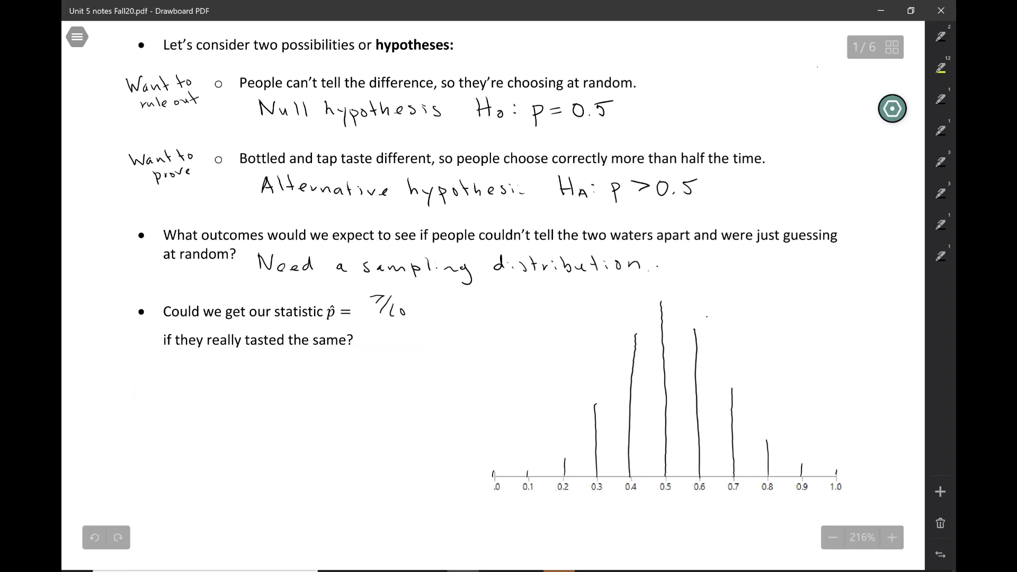
{"action": "mouse_move", "coordinate": [745, 288]}
{"action": "left_mouse_down"}
{"action": "mouse_move", "coordinate": [704, 318]}
{"action": "mouse_move", "coordinate": [715, 316]}
{"action": "left_mouse_up"}
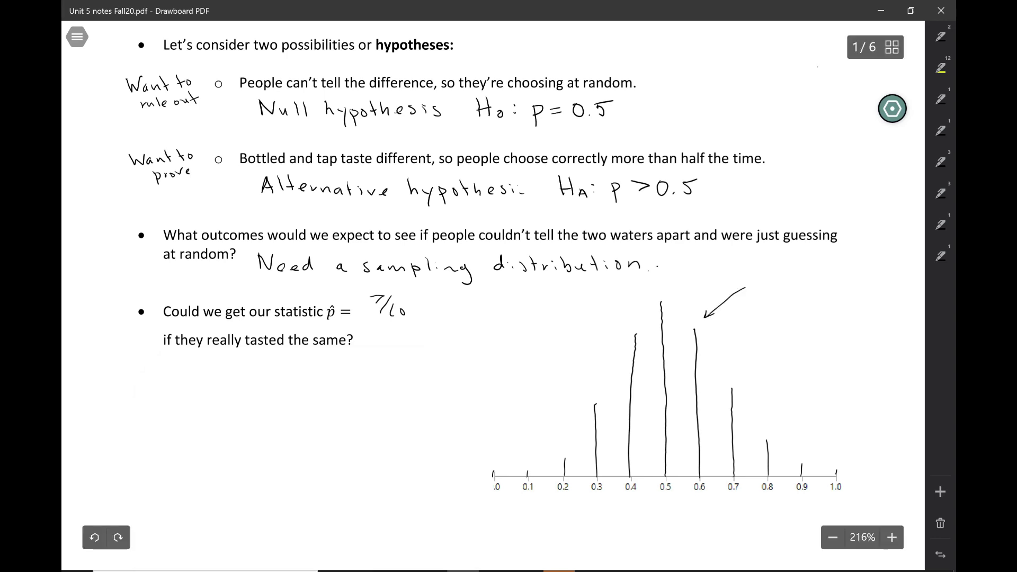
Handwrite 'Values of p̂ if just guessing (H₀' beside the arrow's tail.
{"action": "left_click_drag", "start_coordinate": [754, 281], "coordinate": [779, 291]}
{"action": "left_click_drag", "start_coordinate": [782, 285], "coordinate": [818, 289]}
{"action": "mouse_move", "coordinate": [828, 272]}
{"action": "left_mouse_down"}
{"action": "mouse_move", "coordinate": [825, 289]}
{"action": "mouse_move", "coordinate": [849, 295]}
{"action": "mouse_move", "coordinate": [855, 277]}
{"action": "left_mouse_up"}
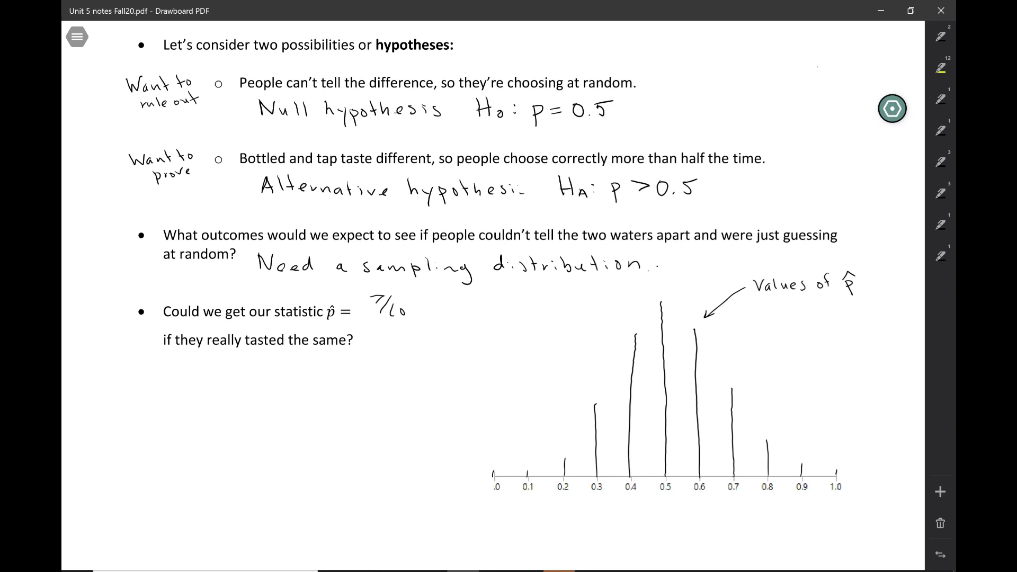
{"action": "left_click_drag", "start_coordinate": [757, 301], "coordinate": [758, 312]}
{"action": "mouse_move", "coordinate": [771, 303]}
{"action": "left_mouse_down"}
{"action": "mouse_move", "coordinate": [793, 319]}
{"action": "mouse_move", "coordinate": [846, 311]}
{"action": "mouse_move", "coordinate": [842, 321]}
{"action": "mouse_move", "coordinate": [867, 311]}
{"action": "left_mouse_up"}
{"action": "mouse_move", "coordinate": [879, 305]}
{"action": "left_mouse_down"}
{"action": "mouse_move", "coordinate": [874, 311]}
{"action": "mouse_move", "coordinate": [899, 326]}
{"action": "left_mouse_up"}
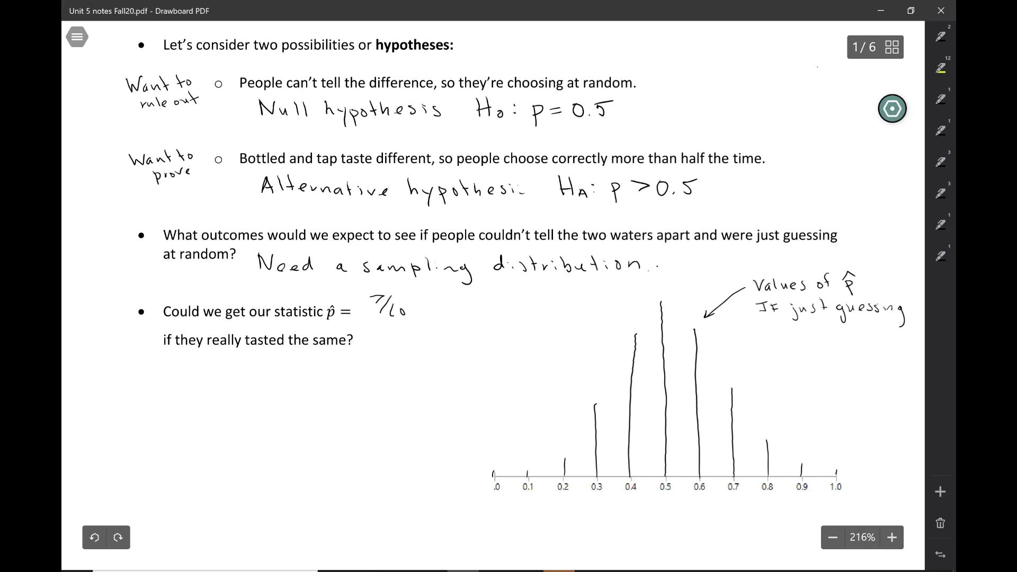
{"action": "mouse_move", "coordinate": [801, 327]}
{"action": "left_mouse_down"}
{"action": "mouse_move", "coordinate": [794, 342]}
{"action": "mouse_move", "coordinate": [808, 342]}
{"action": "left_mouse_up"}
{"action": "left_click_drag", "start_coordinate": [818, 324], "coordinate": [819, 332]}
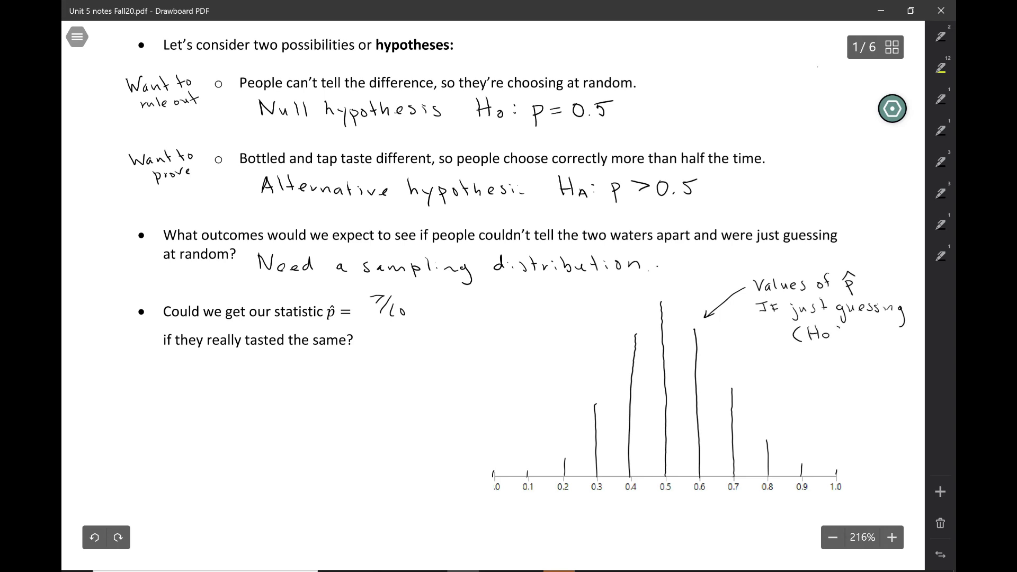